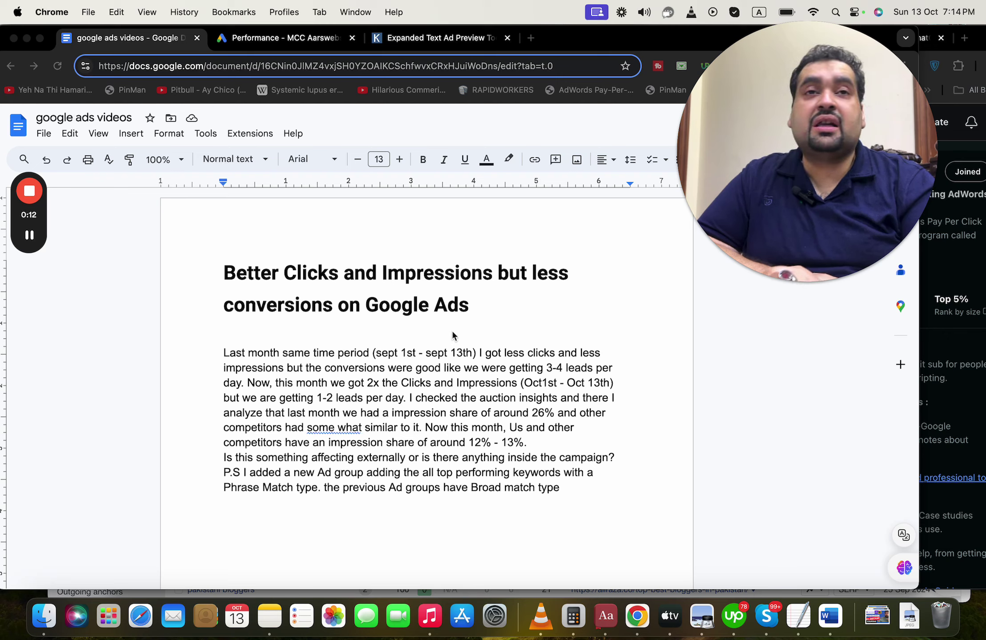
# Set the font size of the body text below the heading to 14
pyautogui.click(394, 353)
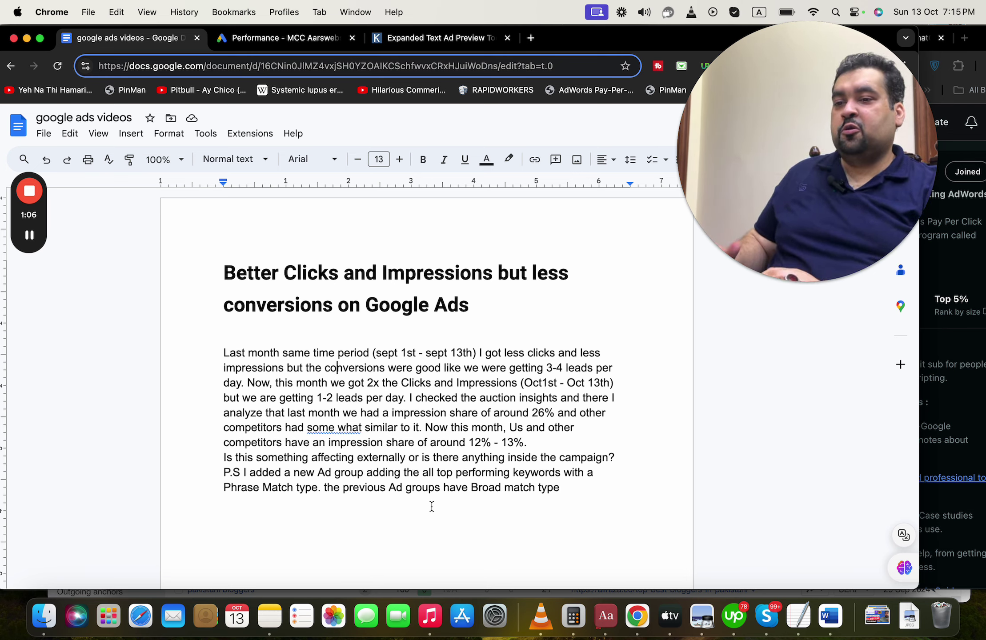
pyautogui.moveTo(568, 500); pyautogui.dragTo(224, 337)
pyautogui.click(400, 160)
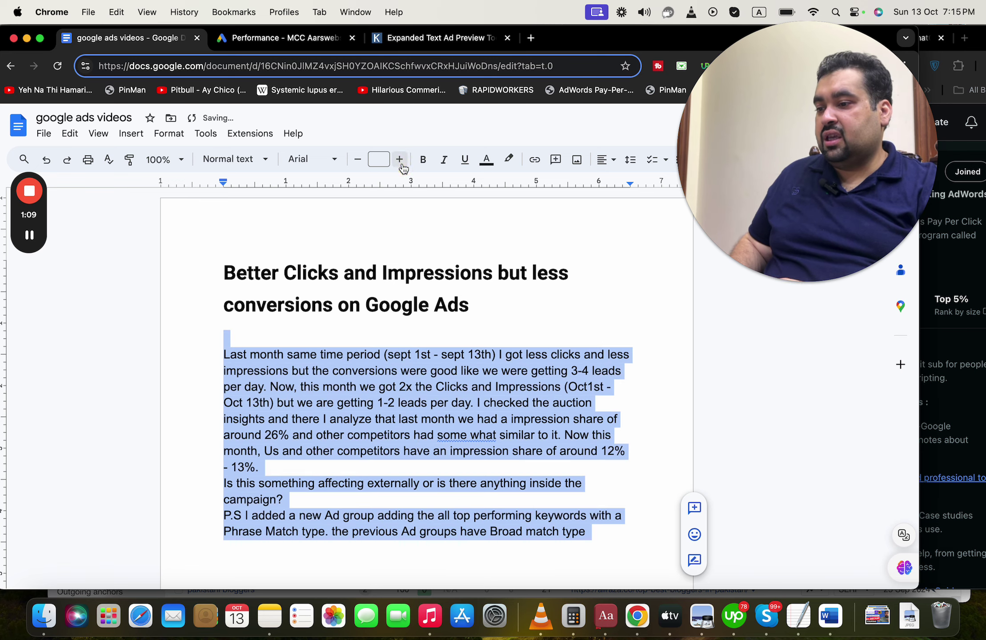
pyautogui.click(395, 452)
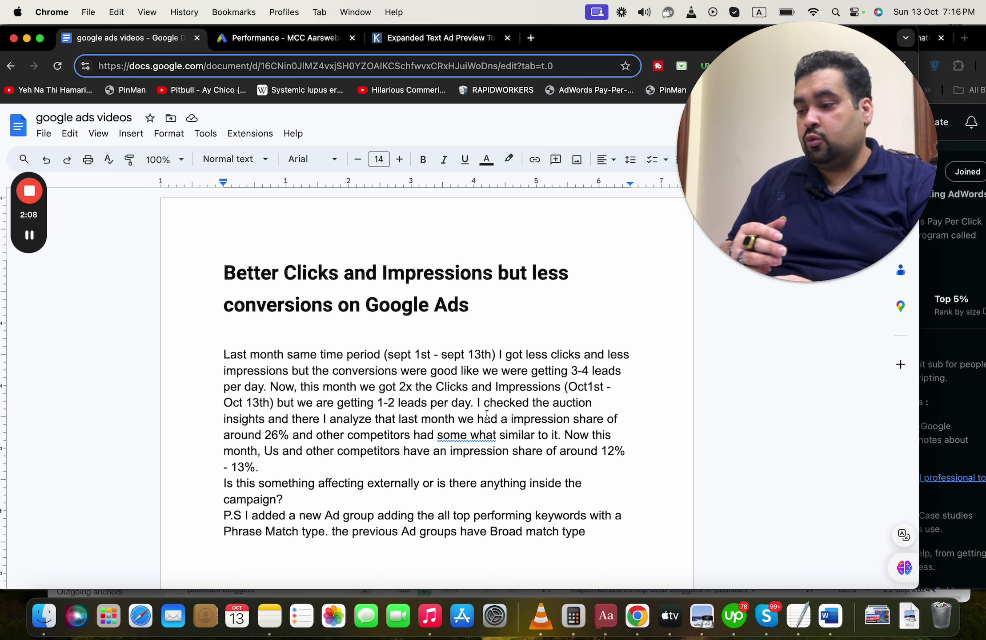
# End the last paragraph with a period and add the line "Top performing Keywords with phrase match." below it, leaving blank lines around it
pyautogui.click(591, 531)
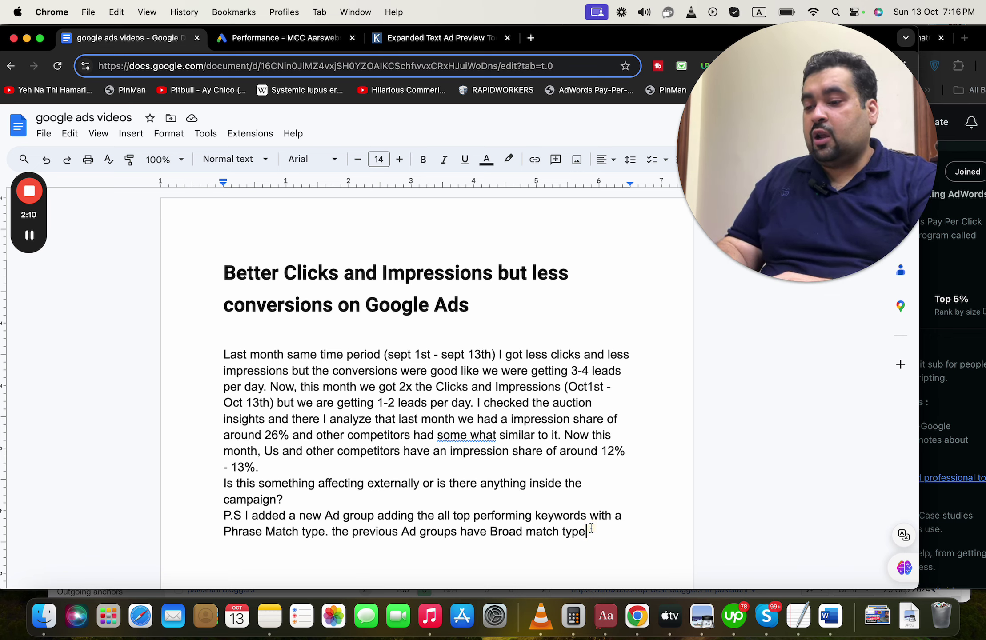
pyautogui.write('.')
pyautogui.press('Return')
pyautogui.press('Return')
pyautogui.press('Return')
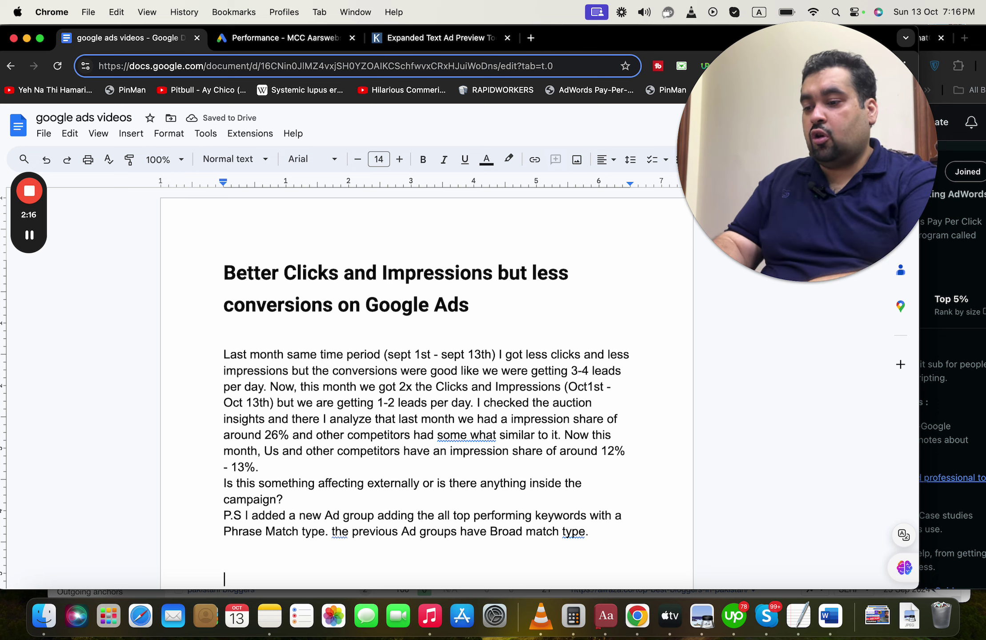
pyautogui.write('Top performin')
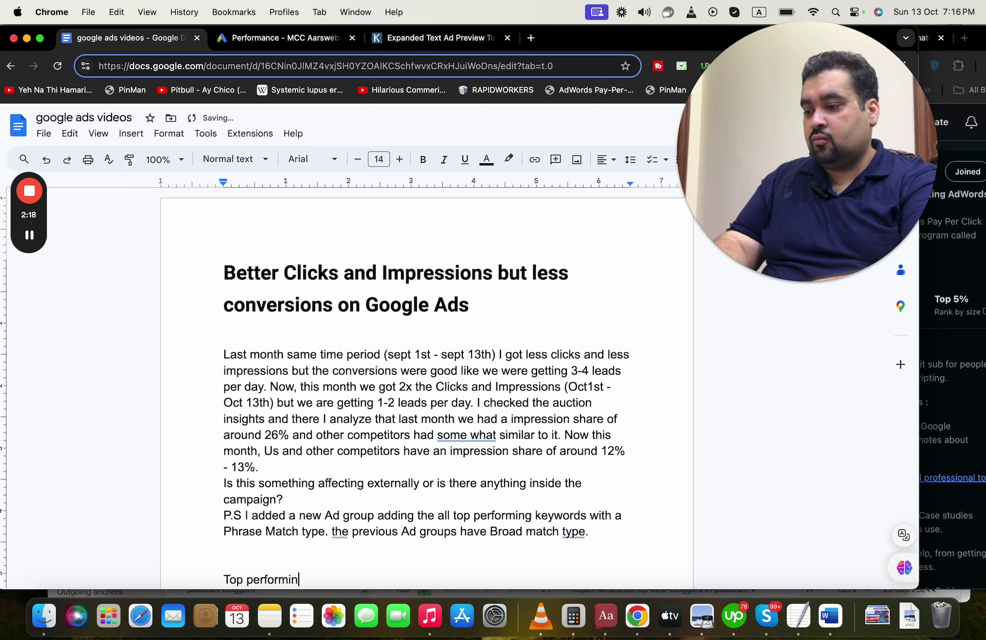
pyautogui.write('g Keywords wi')
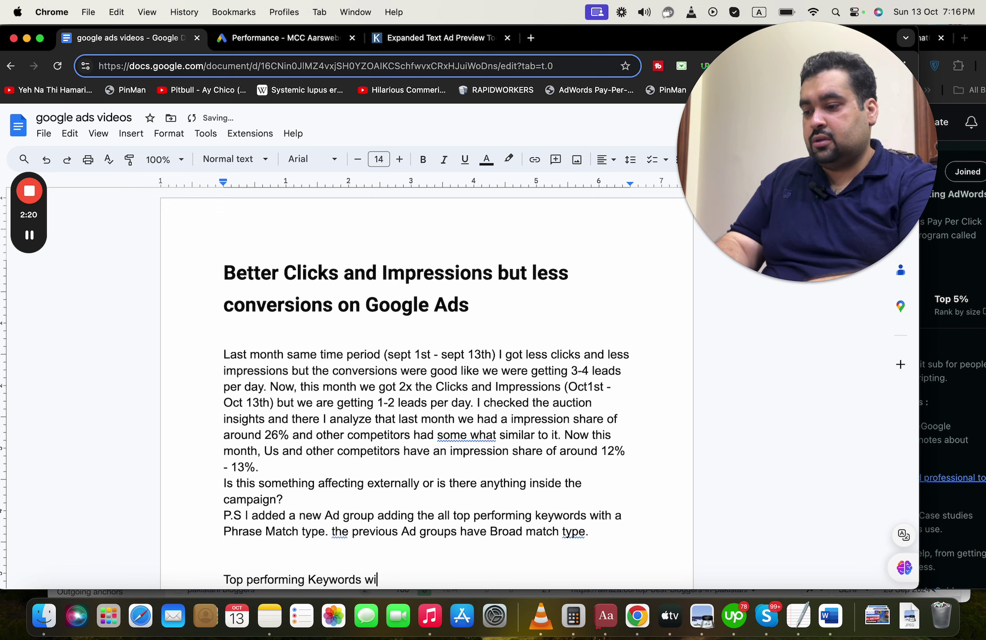
pyautogui.write('th phrase ma')
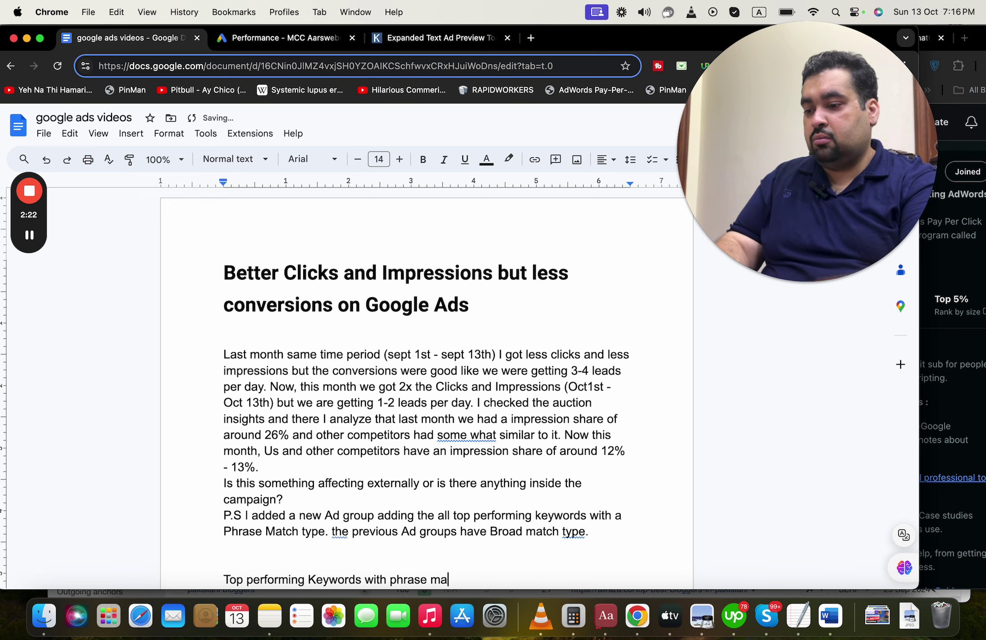
pyautogui.write('tch.')
pyautogui.press('Return')
pyautogui.press('Return')
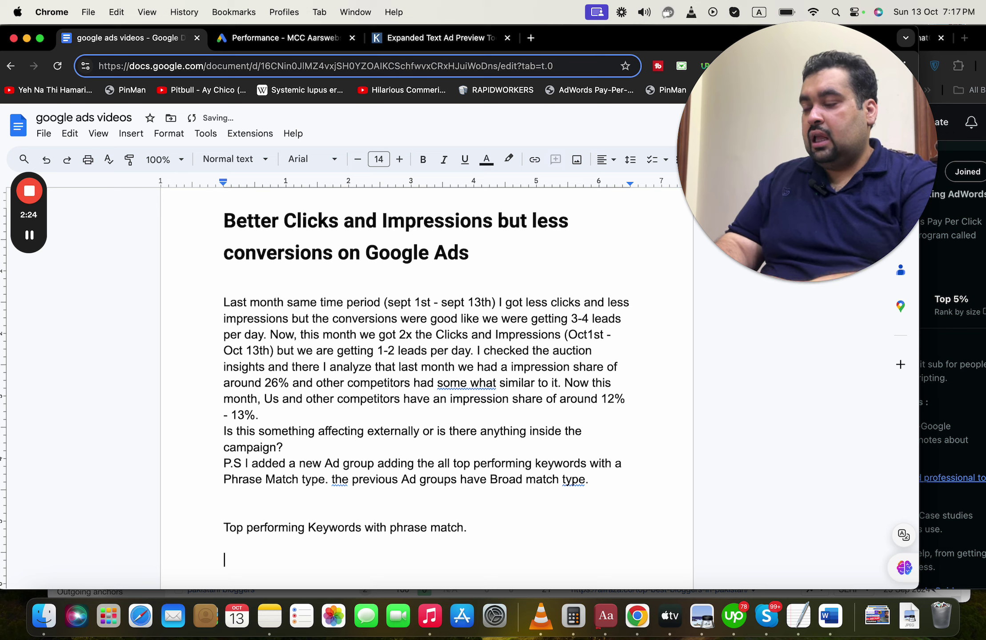
# Add the question "Have you ADDED NEGATIVE KEYWORDS?" at the end and insert "AD positions." on the blank line above it
pyautogui.write('Have you A')
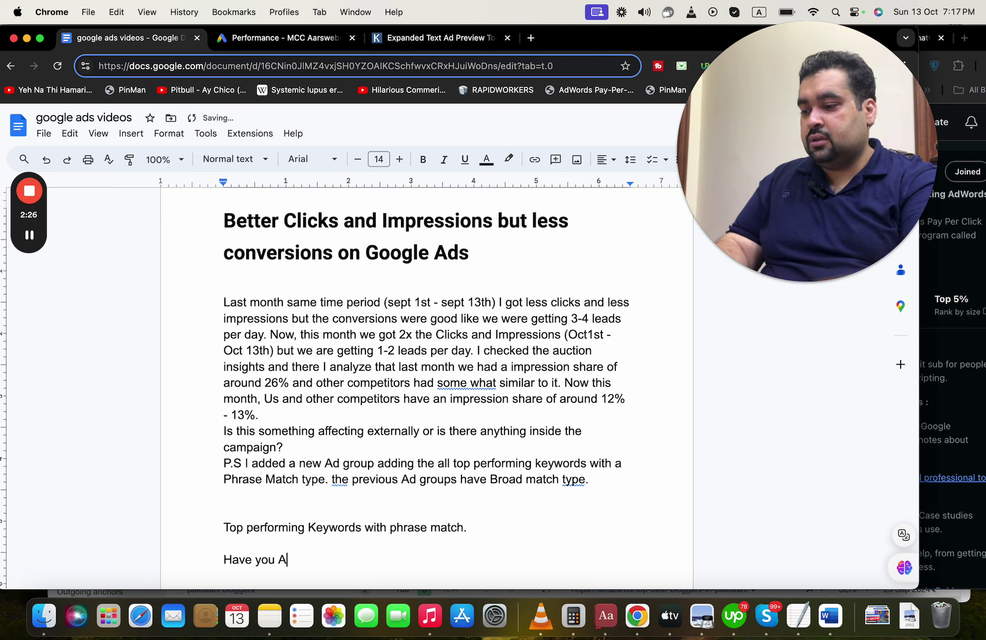
pyautogui.write('DDED NEGATIV')
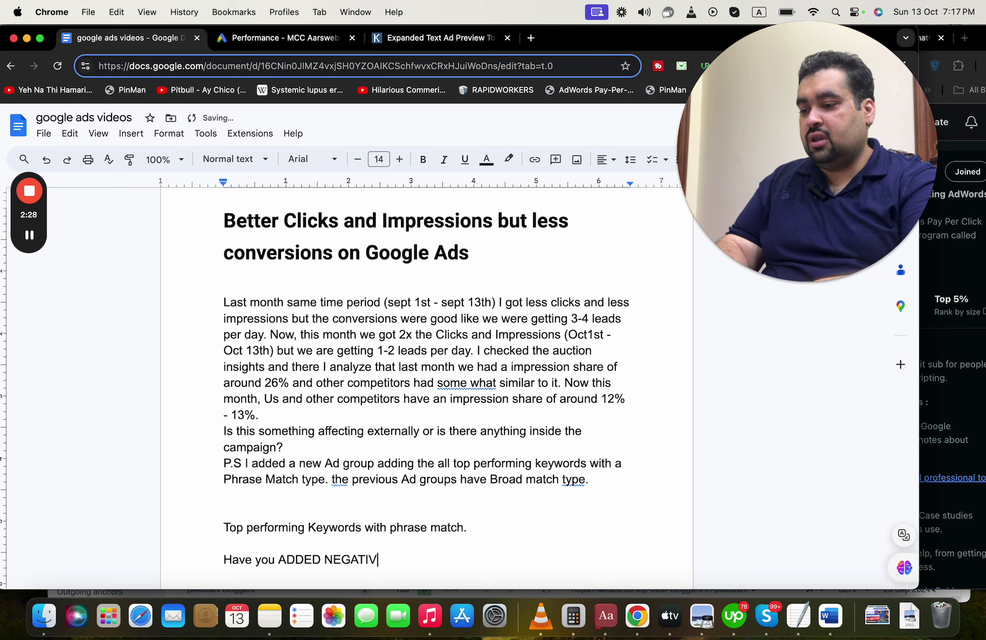
pyautogui.write('E KEYWORDS?')
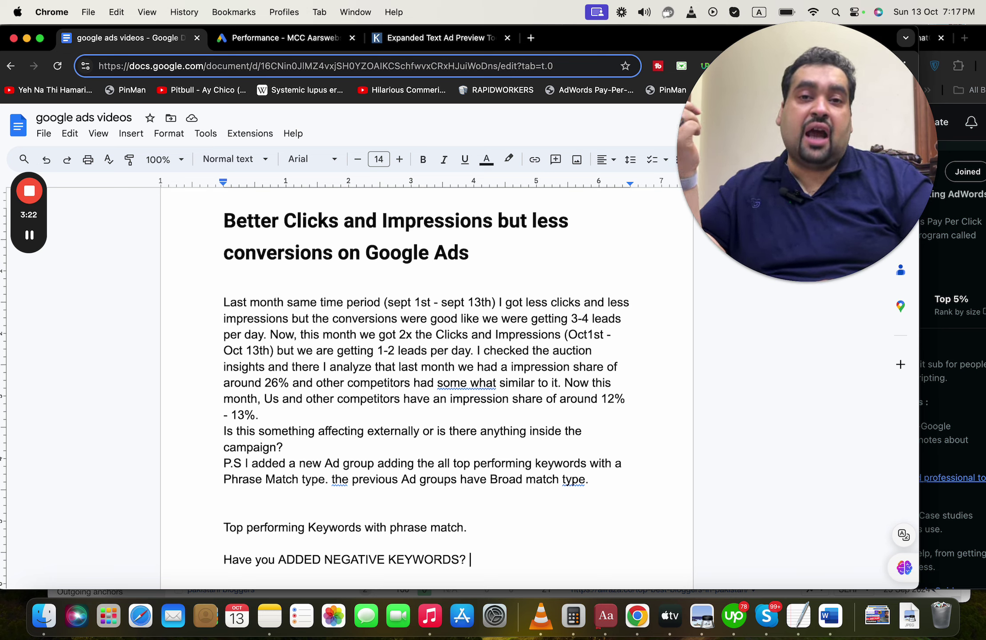
pyautogui.click(224, 544)
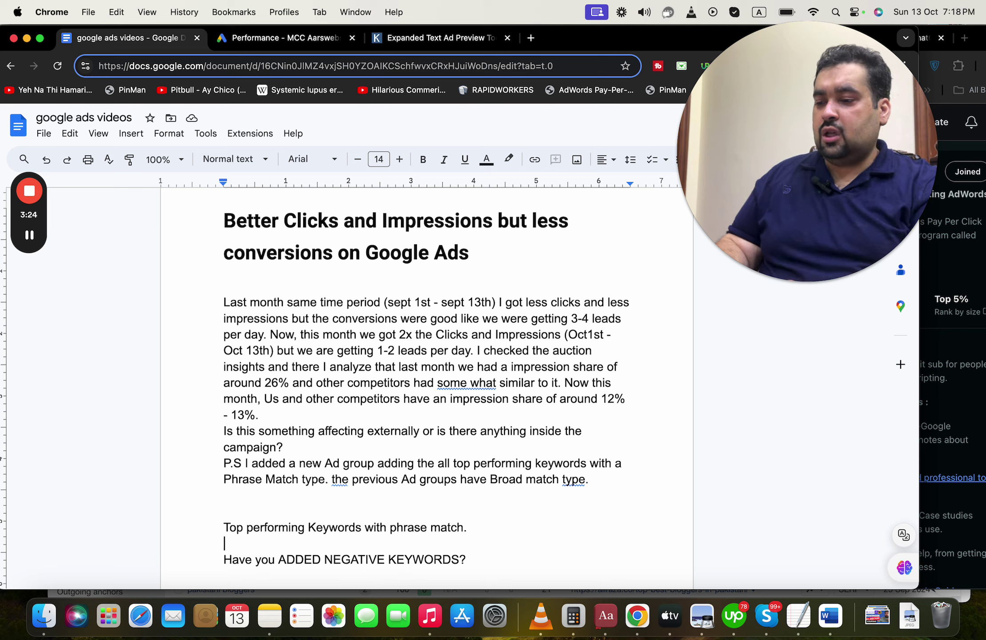
pyautogui.write('AD positions.')
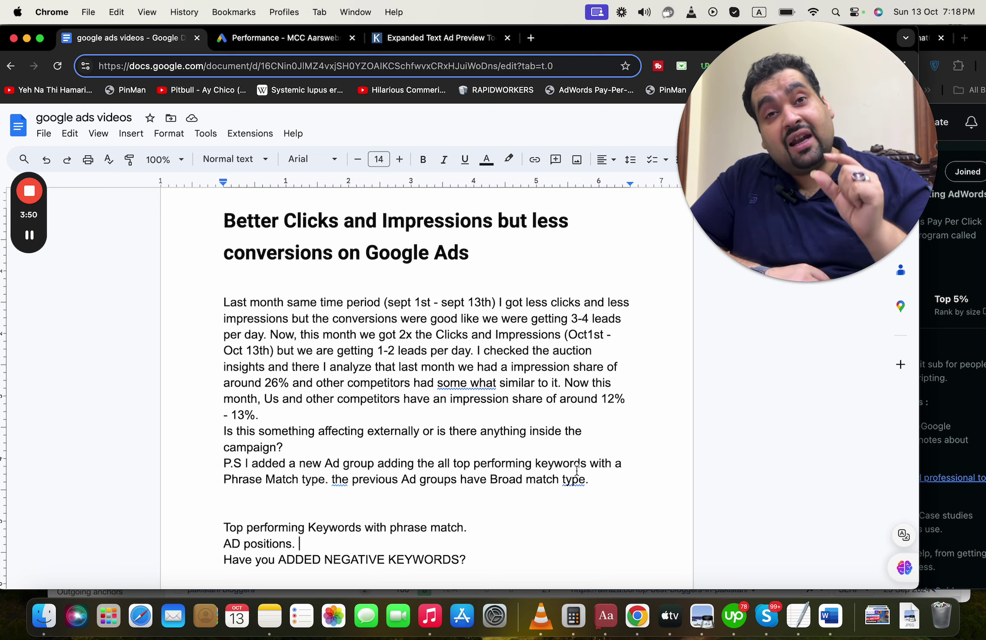
# Switch to Google Ads and open the Achilles Heel account from the manager account's performance table
pyautogui.click(285, 45)
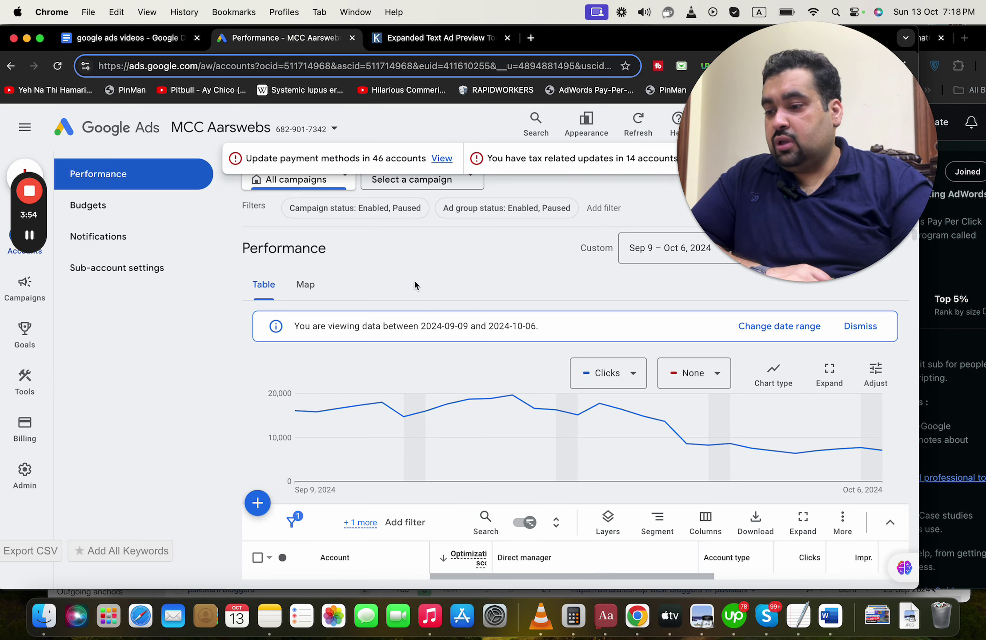
pyautogui.moveTo(910, 196); pyautogui.dragTo(859, 195)
pyautogui.moveTo(914, 234); pyautogui.dragTo(915, 240)
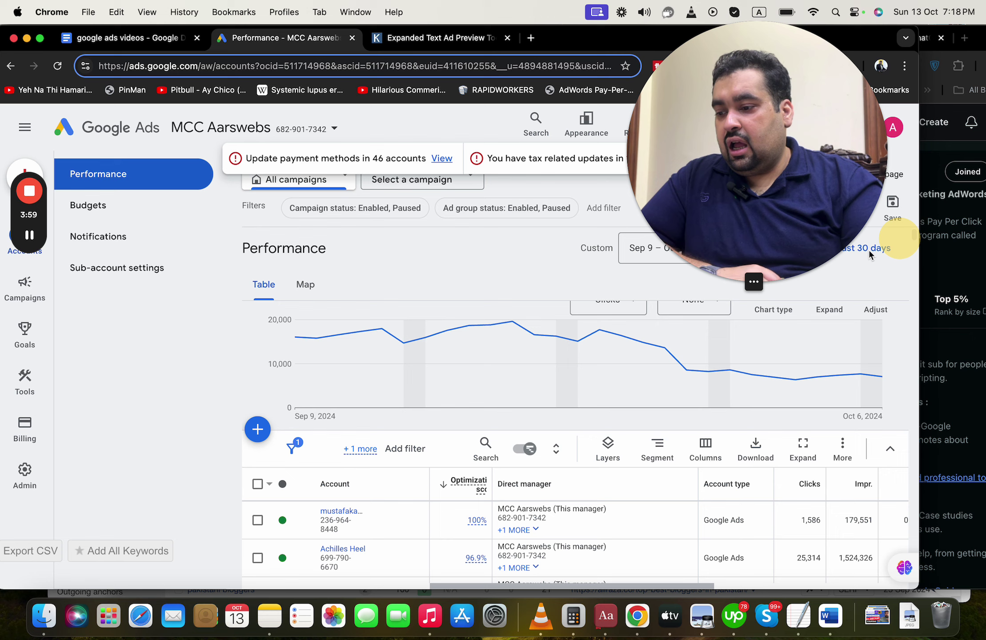
pyautogui.click(340, 552)
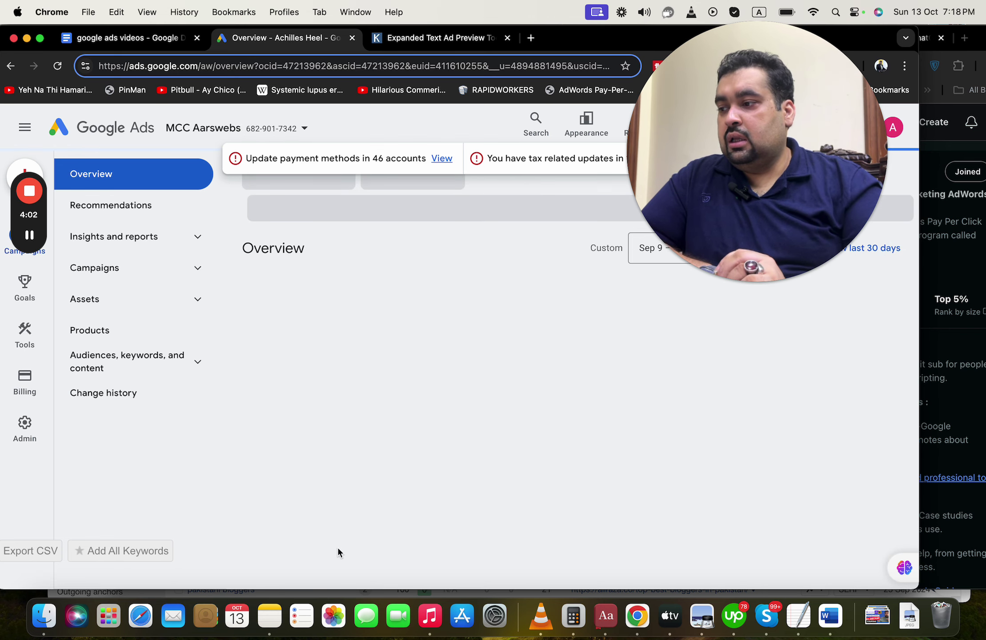
pyautogui.moveTo(829, 138); pyautogui.dragTo(913, 144)
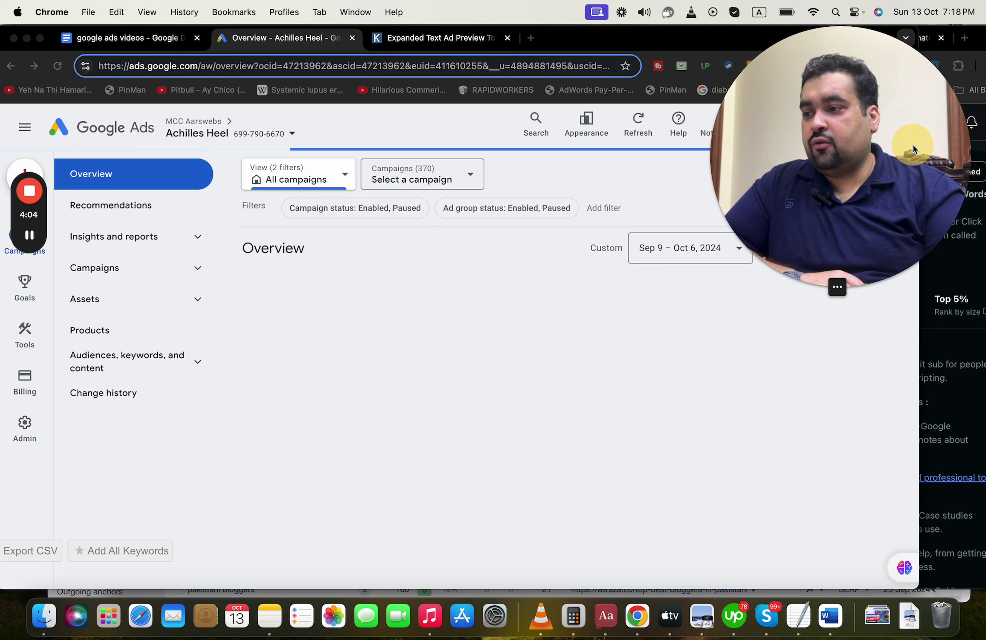
# Find and open the Search terms report, and examine the cost and conversion columns for each search term
pyautogui.click(547, 130)
pyautogui.click(548, 131)
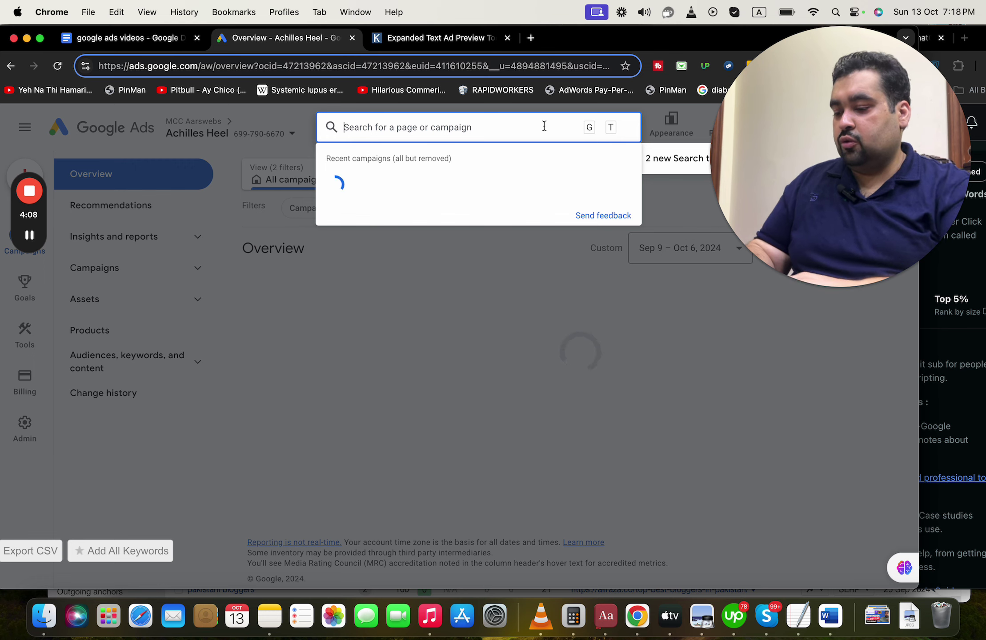
pyautogui.write('sear')
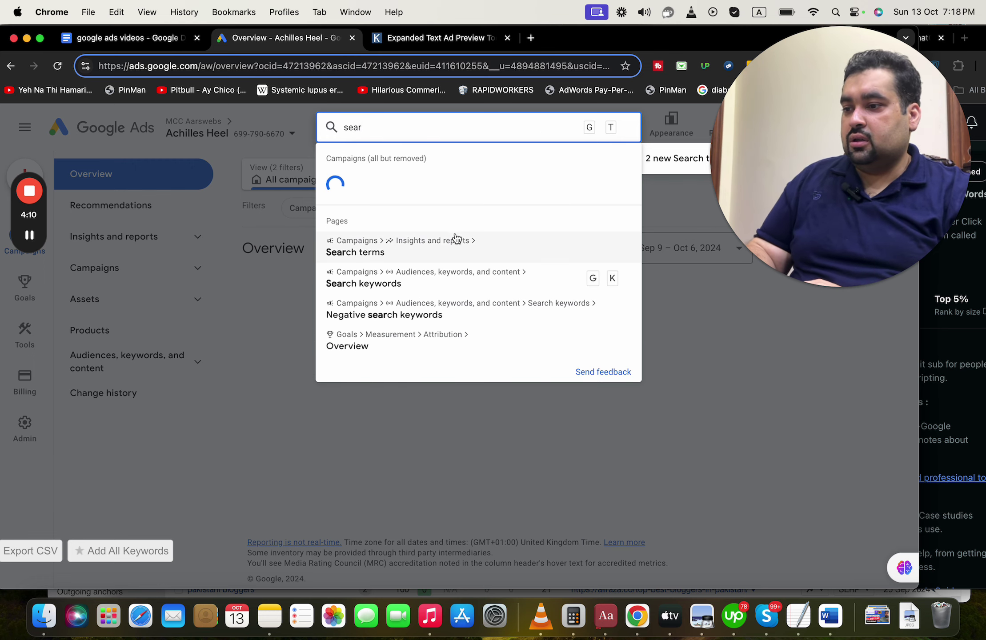
pyautogui.click(376, 256)
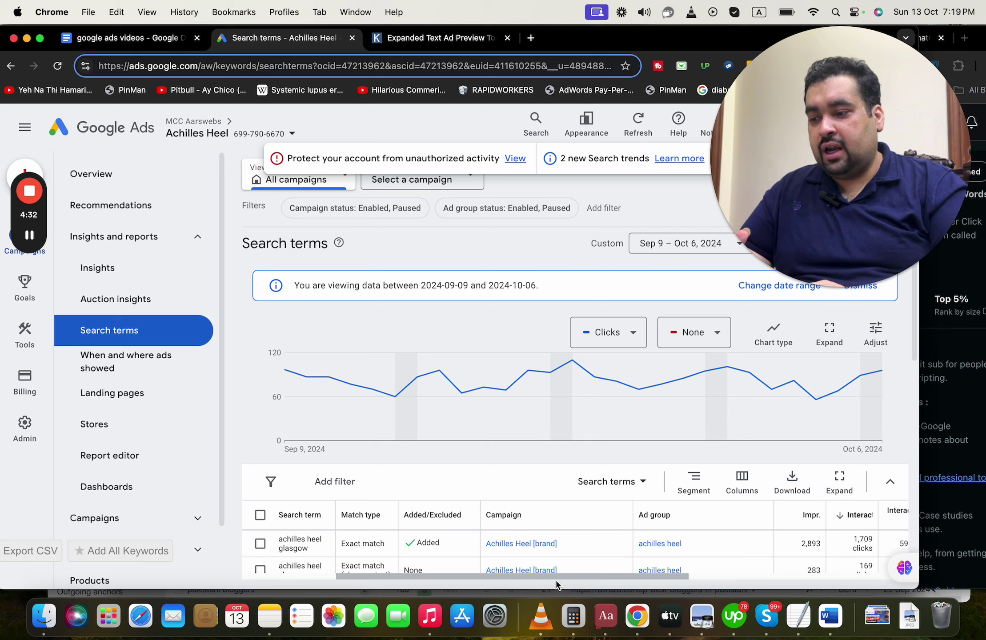
pyautogui.moveTo(556, 586); pyautogui.dragTo(663, 581)
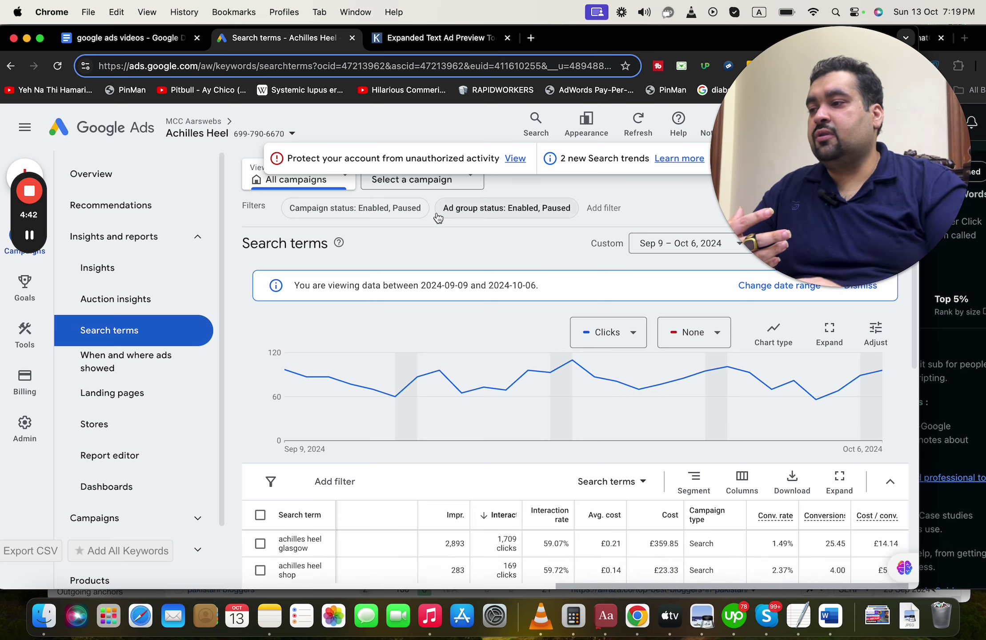
# Switch back to the google ads videos document and start new lines below the negative keywords question
pyautogui.click(141, 49)
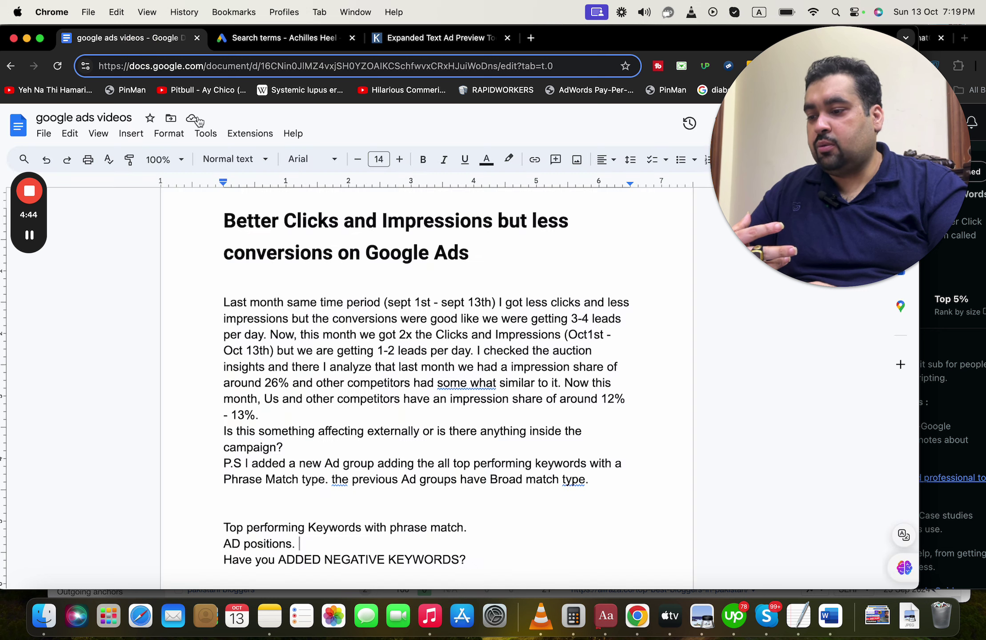
pyautogui.doubleClick(517, 559)
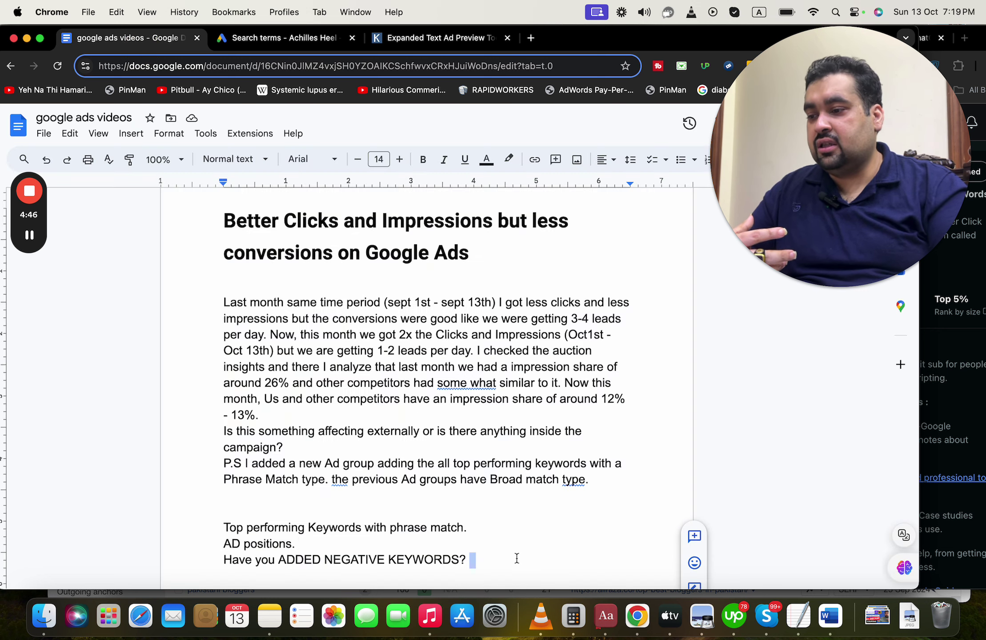
pyautogui.press('Return')
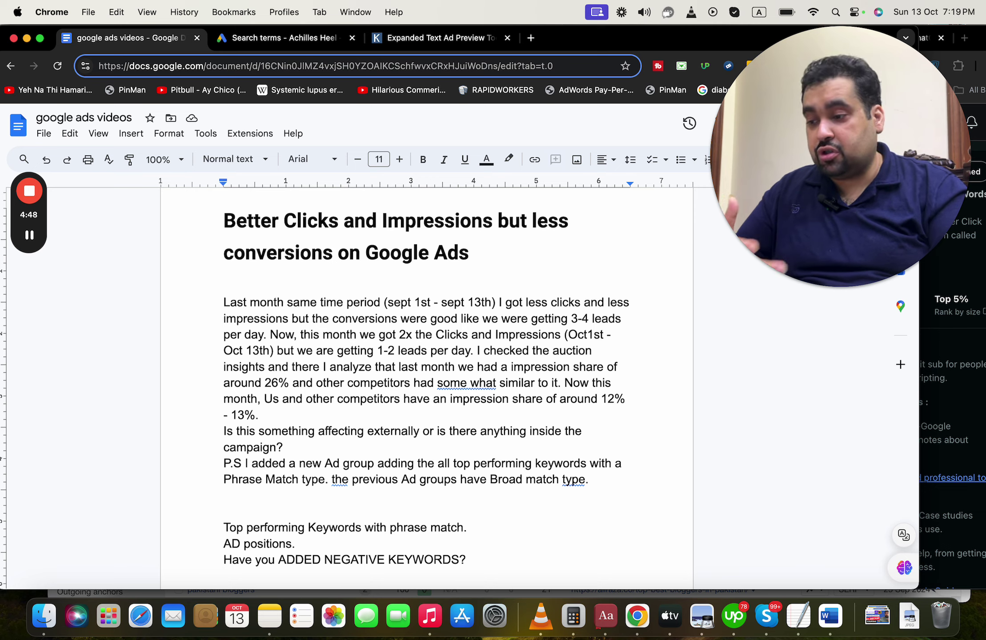
pyautogui.press('Return')
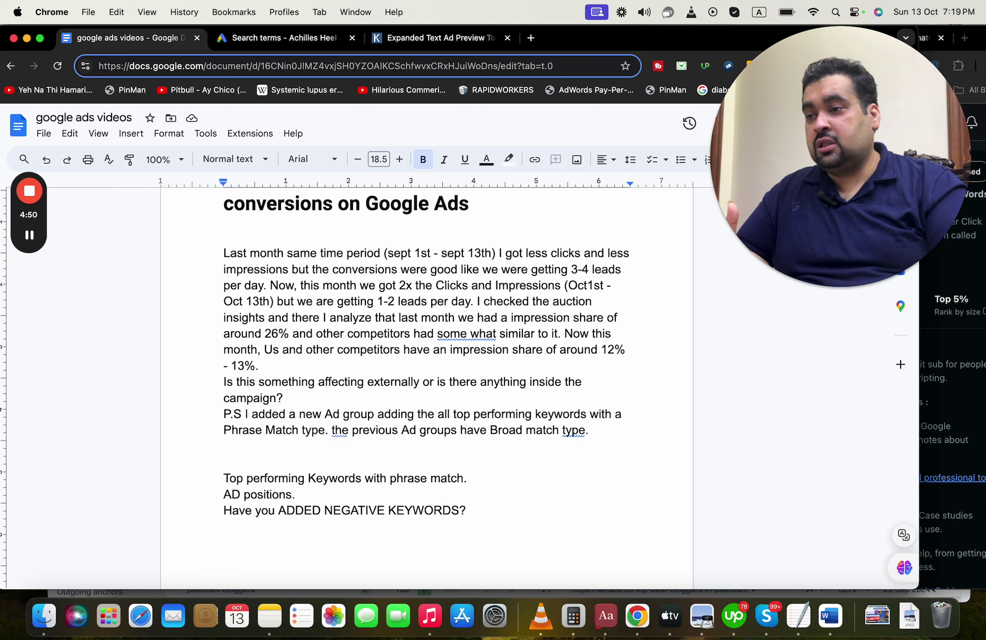